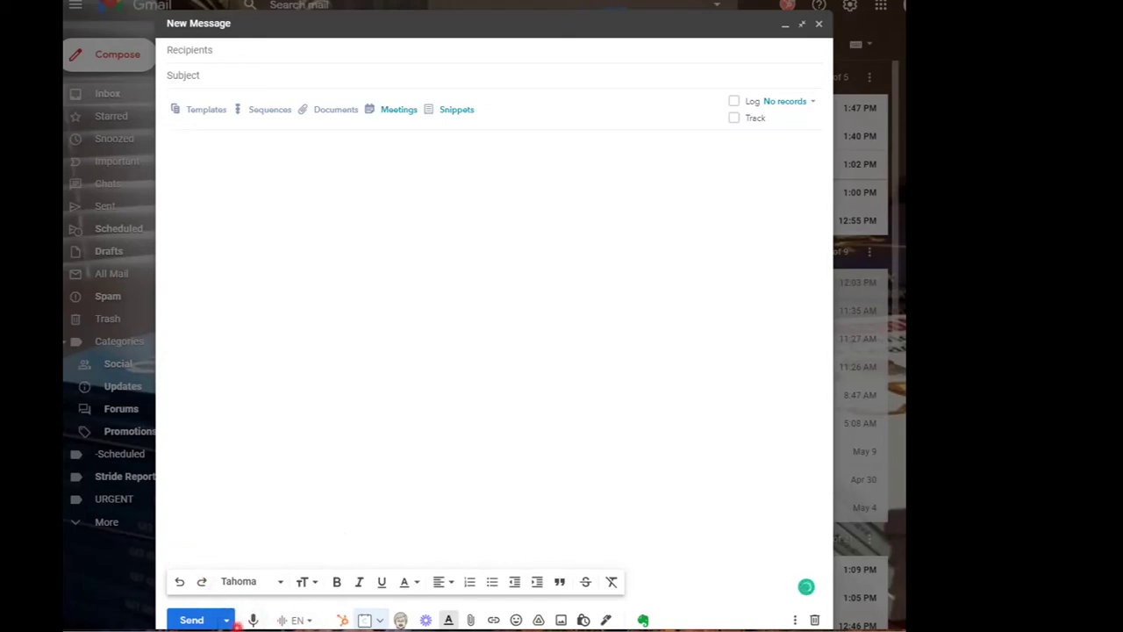
Step: Dictate a note about Friday's meeting and the attached plans, asking for feedback
left_click(253, 620)
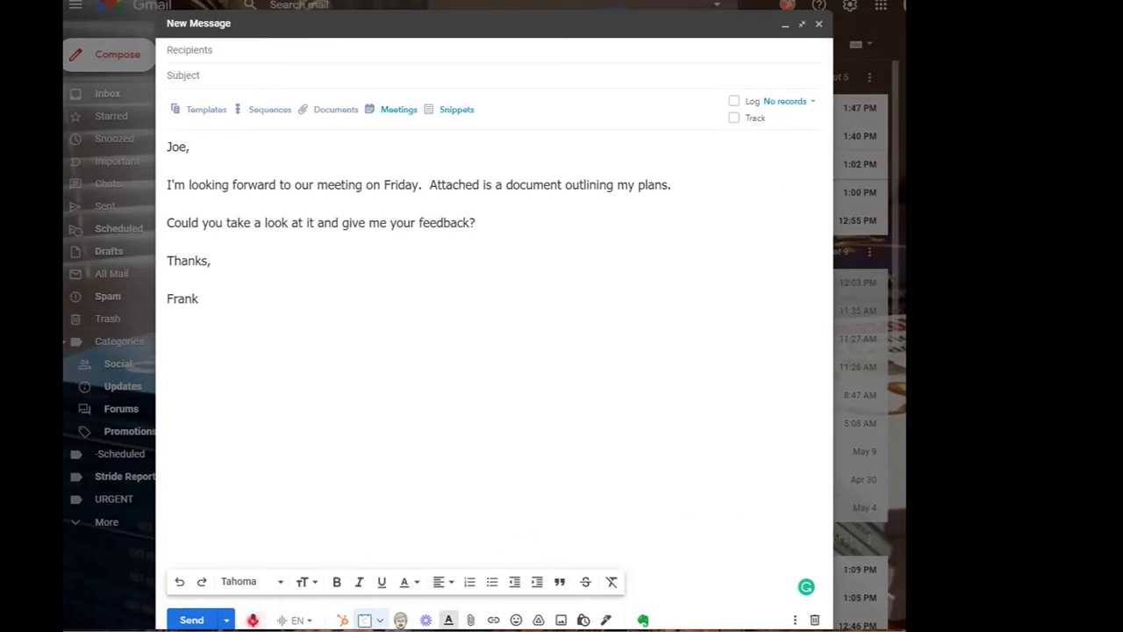
Step: Dictate a Thursday confirmation-email sentence after 'Friday.' and view the dictation languages
left_click(421, 189)
left_click(253, 619)
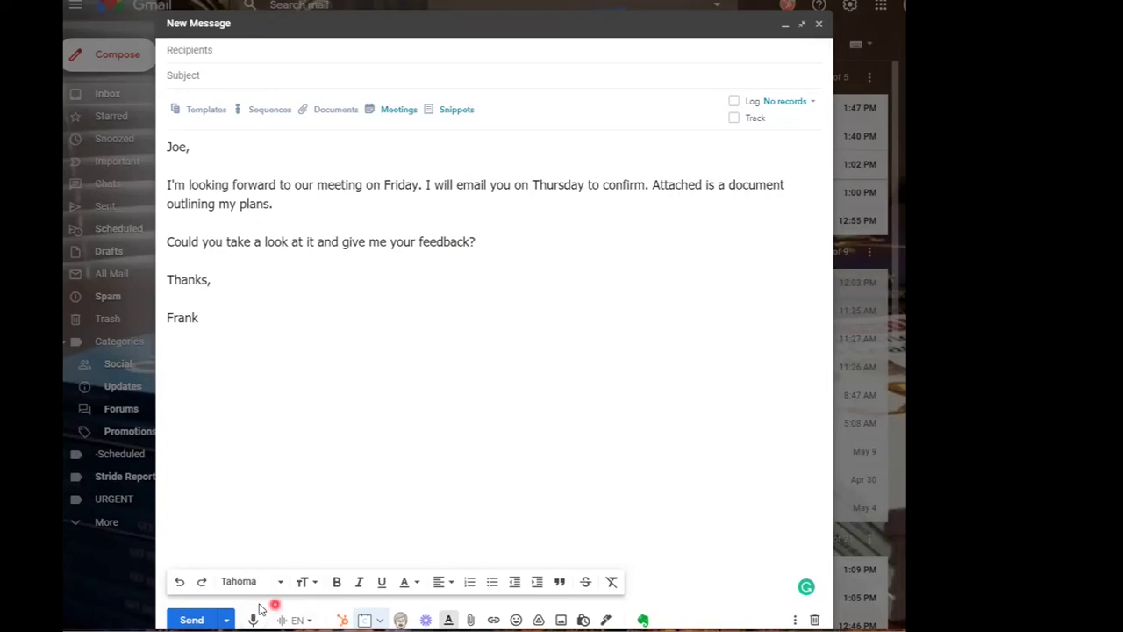
left_click(309, 619)
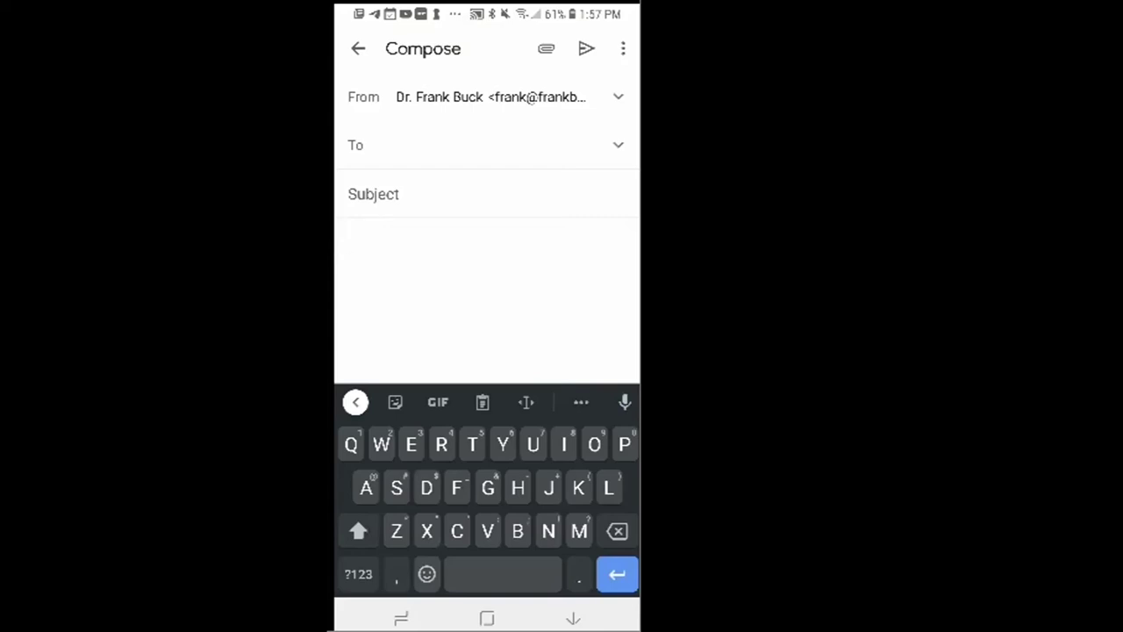
Step: Start keyboard voice typing in the Android Gmail message body to confirm the meeting
left_click(625, 402)
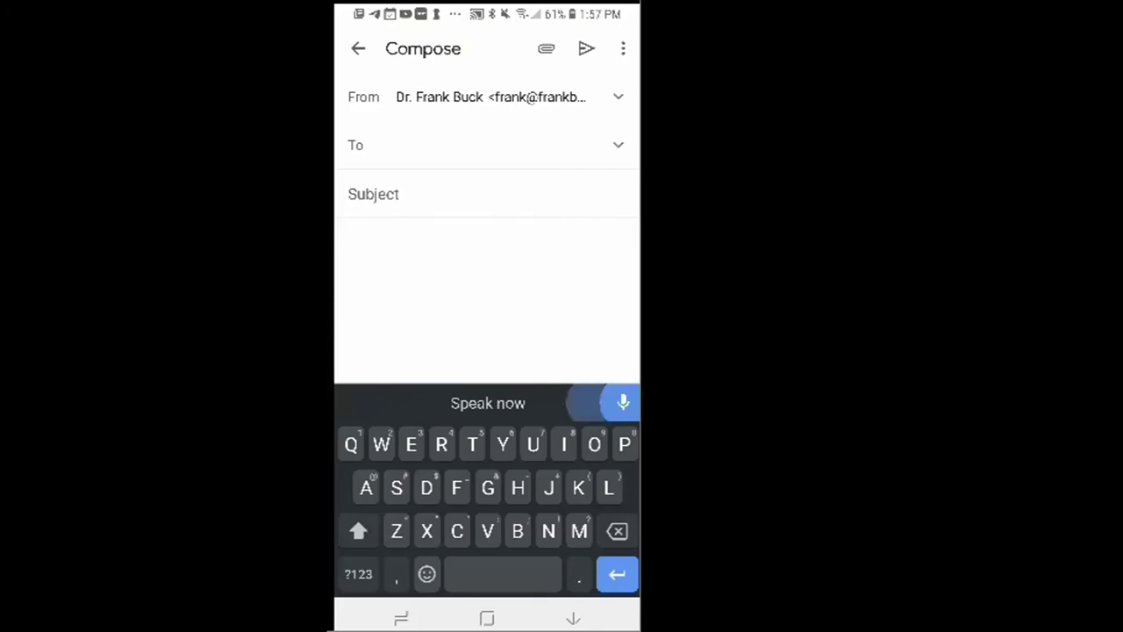